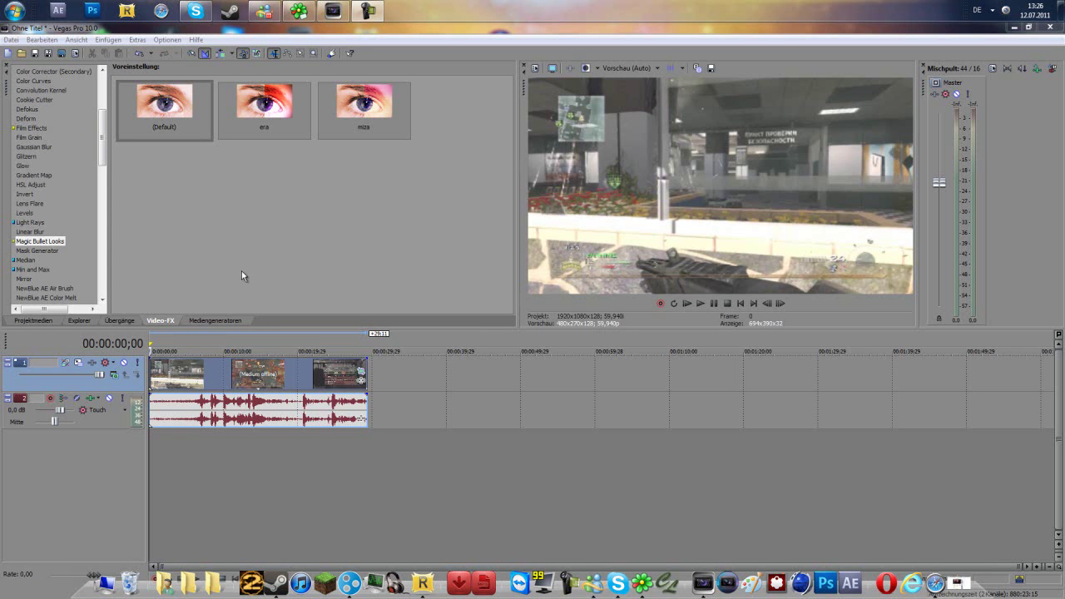
# Place the playhead at 00:00:14;20 in the gameplay clip
pyautogui.click(258, 336)
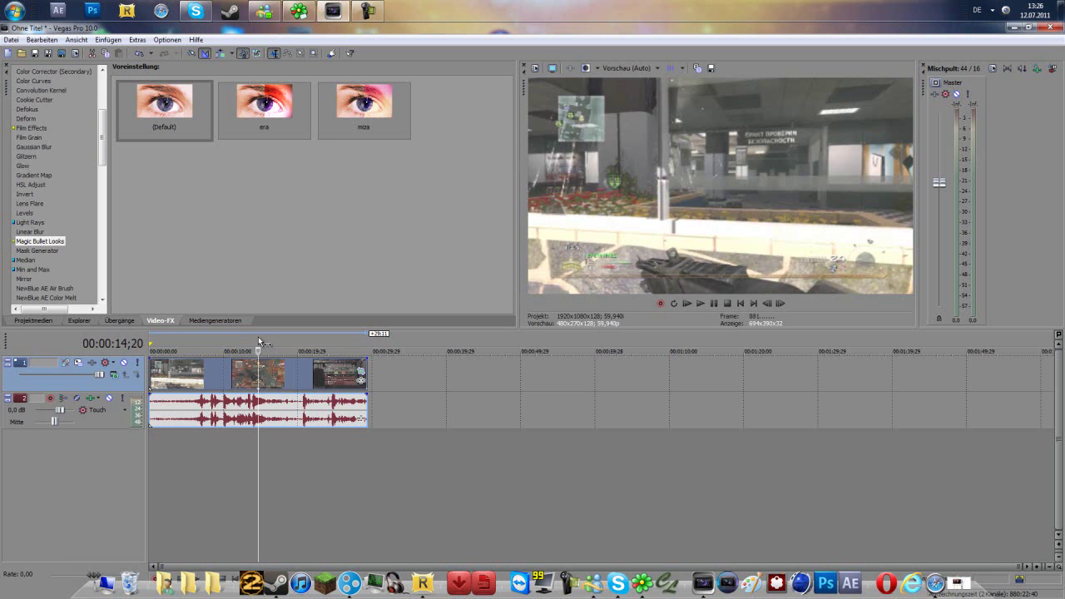
pyautogui.click(963, 580)
pyautogui.click(709, 86)
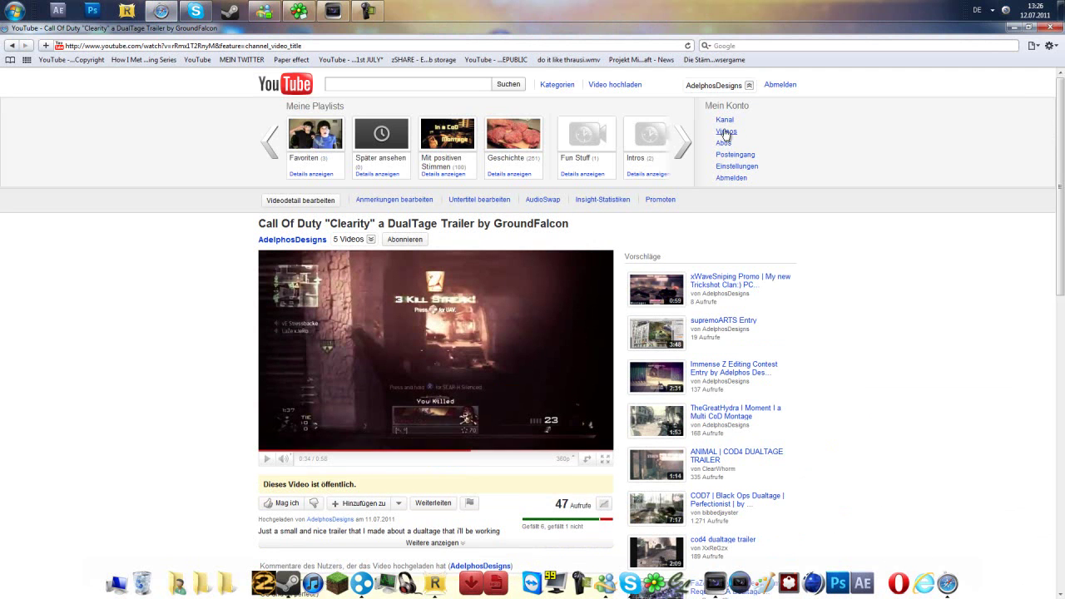
pyautogui.click(725, 131)
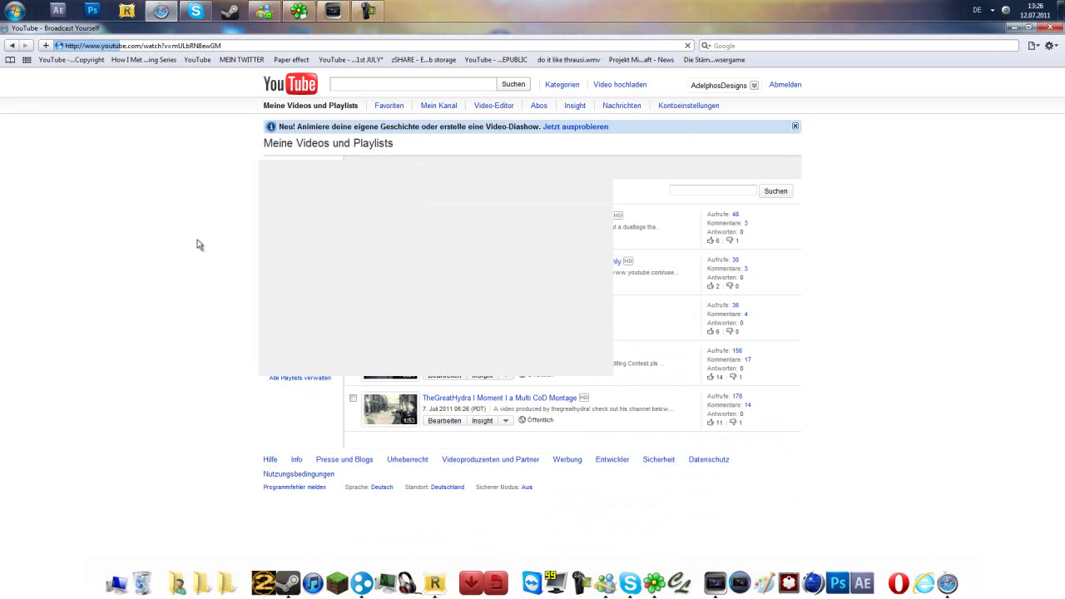
pyautogui.click(364, 357)
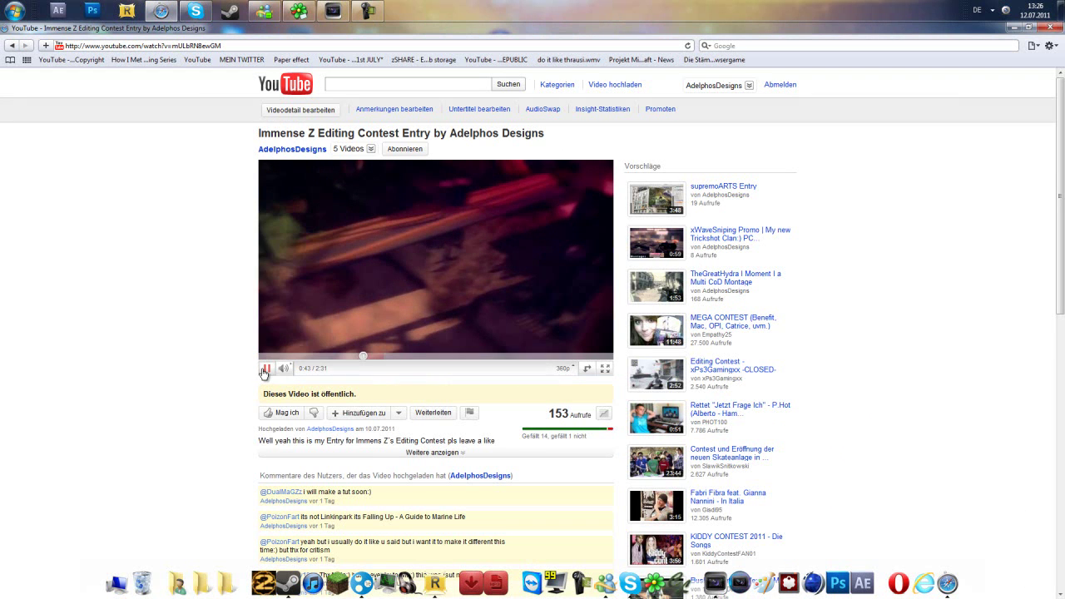
pyautogui.click(265, 372)
pyautogui.click(397, 356)
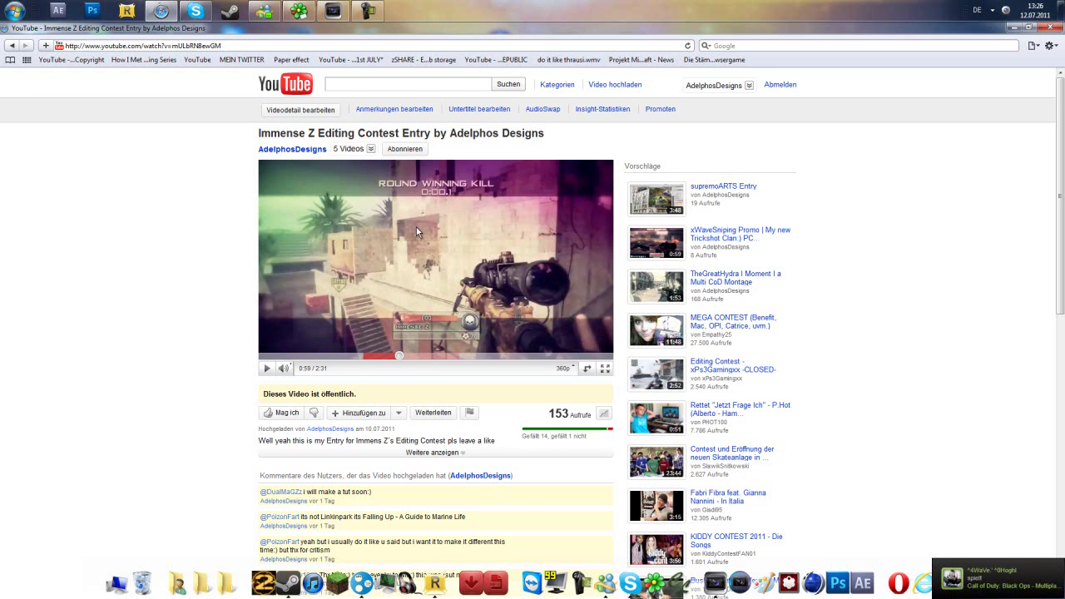
pyautogui.click(333, 11)
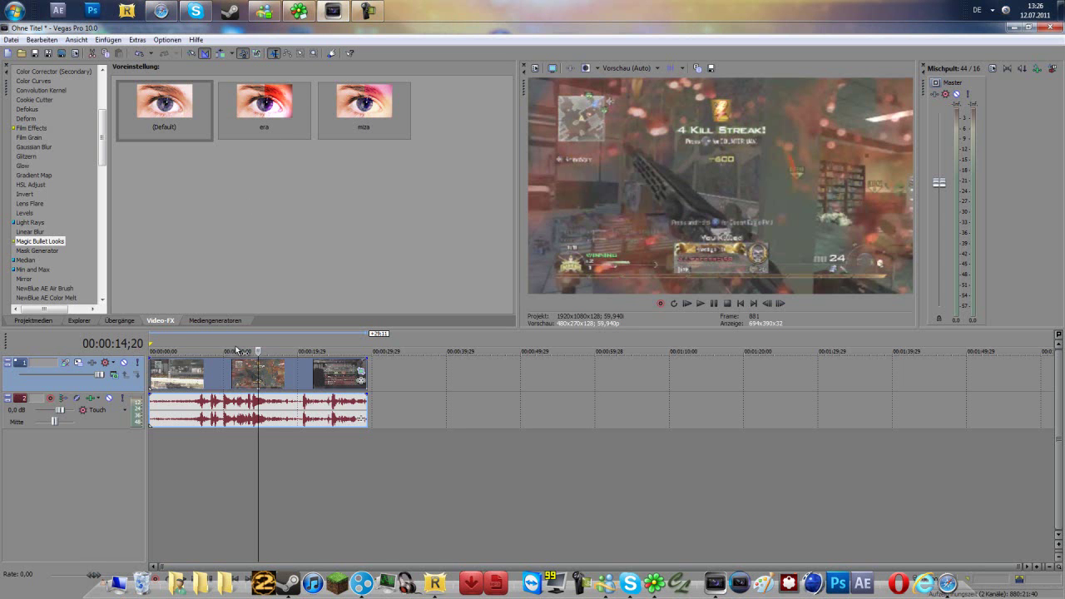
# With the playhead at 00:00:15;02, apply Magic Bullet Looks to the clip and edit it in LooksBuilder
pyautogui.click(237, 350)
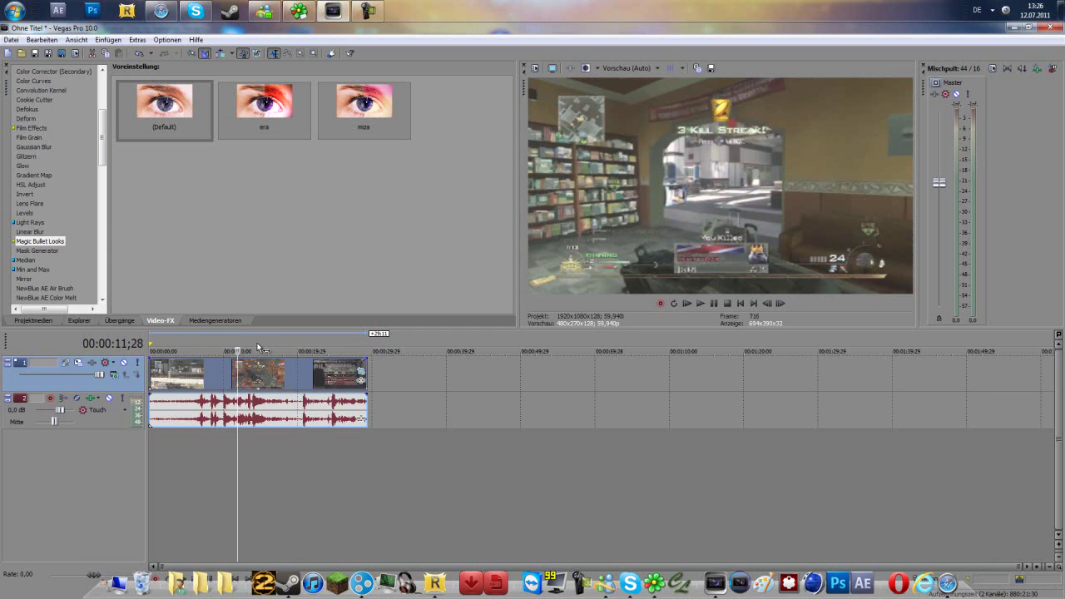
pyautogui.click(261, 347)
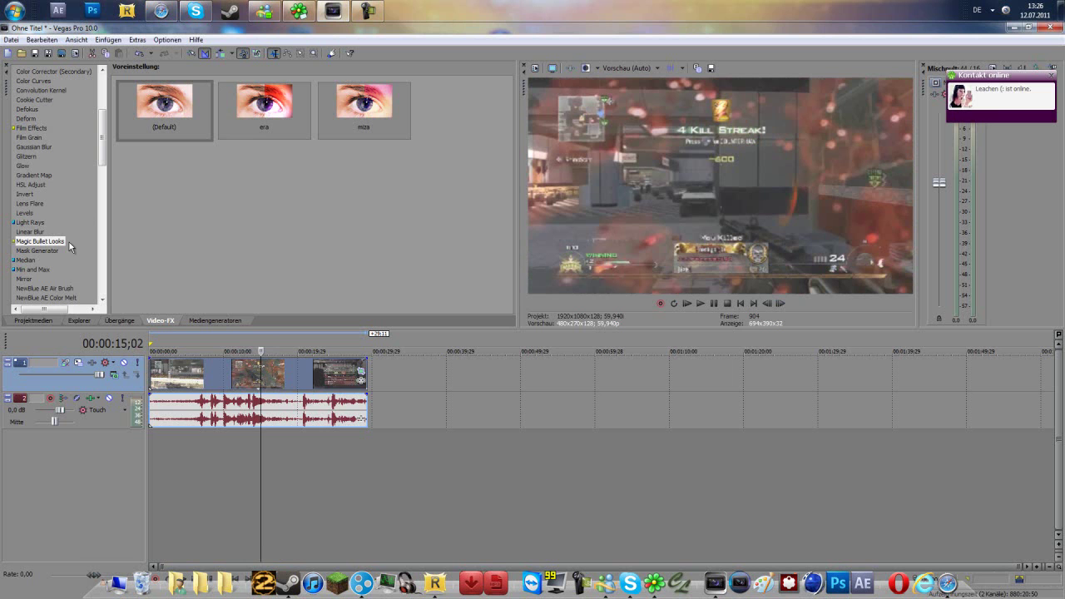
pyautogui.moveTo(70, 243); pyautogui.dragTo(284, 377)
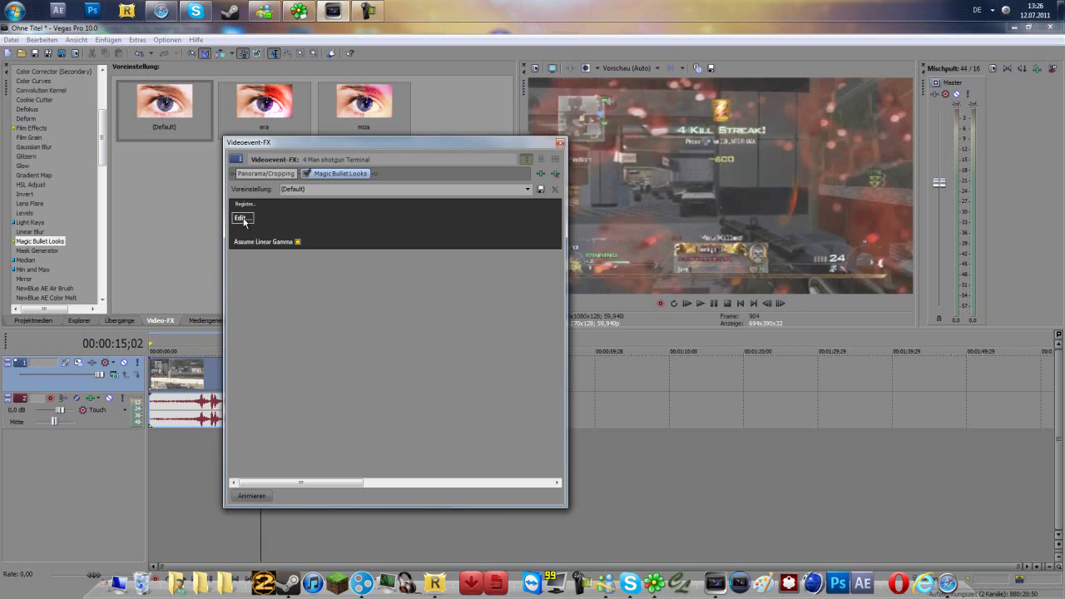
pyautogui.click(244, 220)
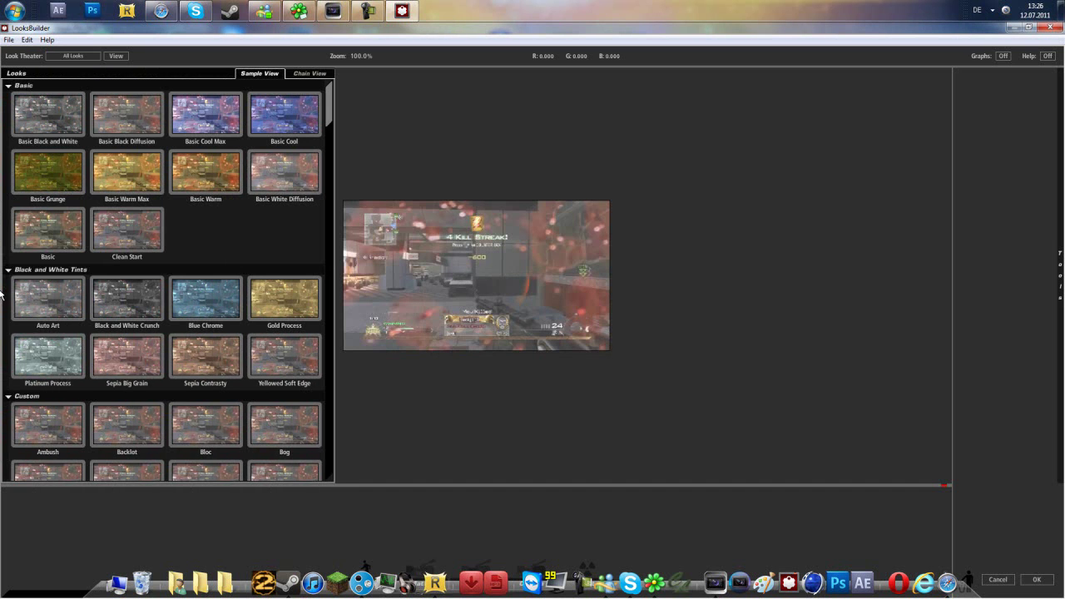
# Browse the Looks drawer and preview the cod 4 and ERA RELOADED looks
pyautogui.scroll(-2, 184, 316)
pyautogui.scroll(-1, 184, 316)
pyautogui.scroll(-1, 184, 316)
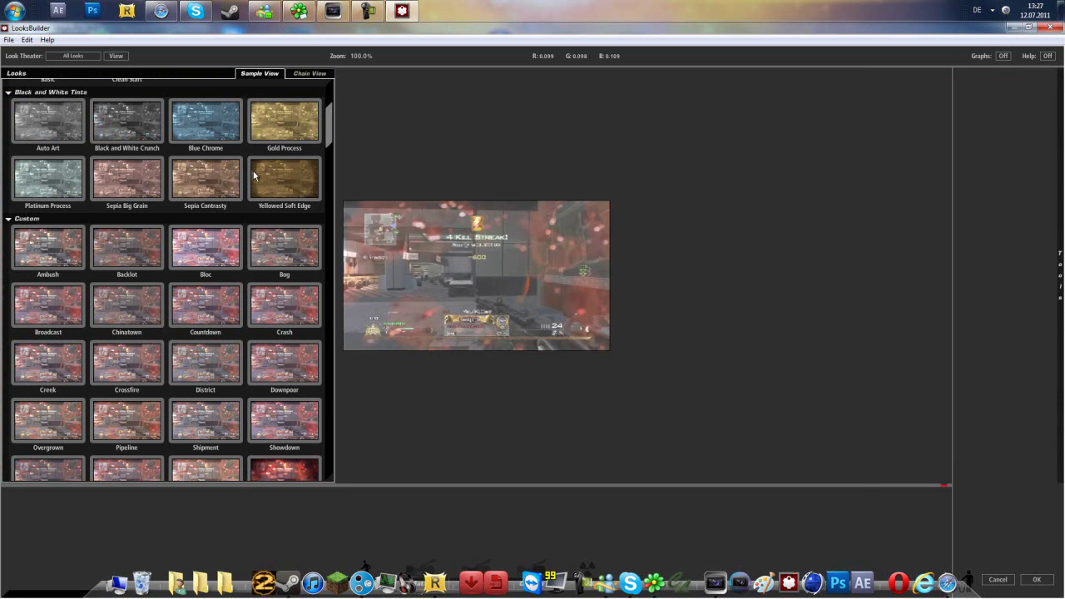
pyautogui.moveTo(330, 123); pyautogui.dragTo(330, 150)
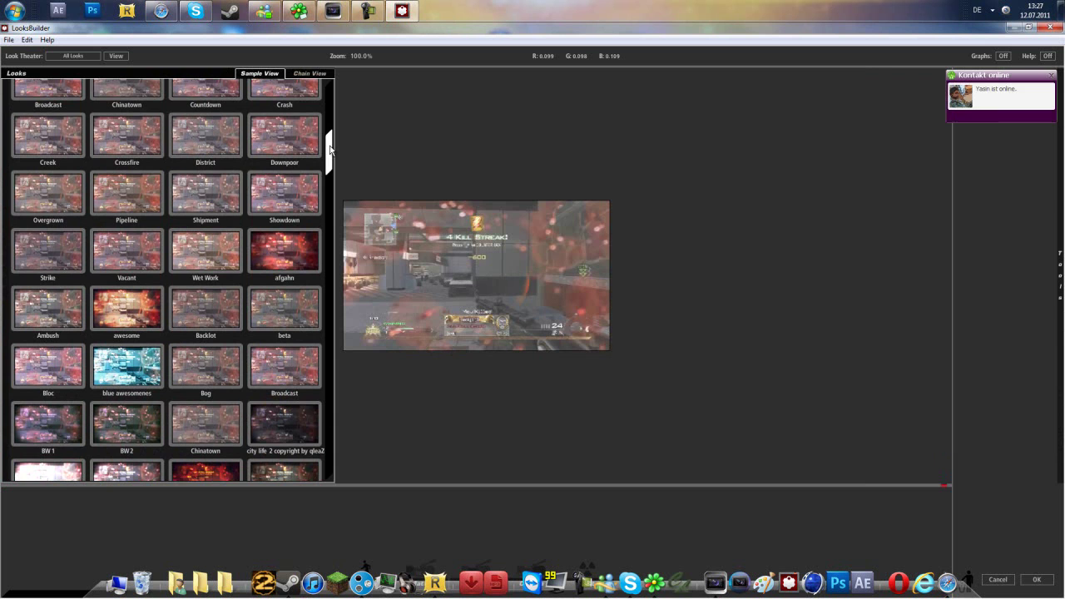
pyautogui.moveTo(330, 150); pyautogui.dragTo(330, 186)
pyautogui.click(220, 194)
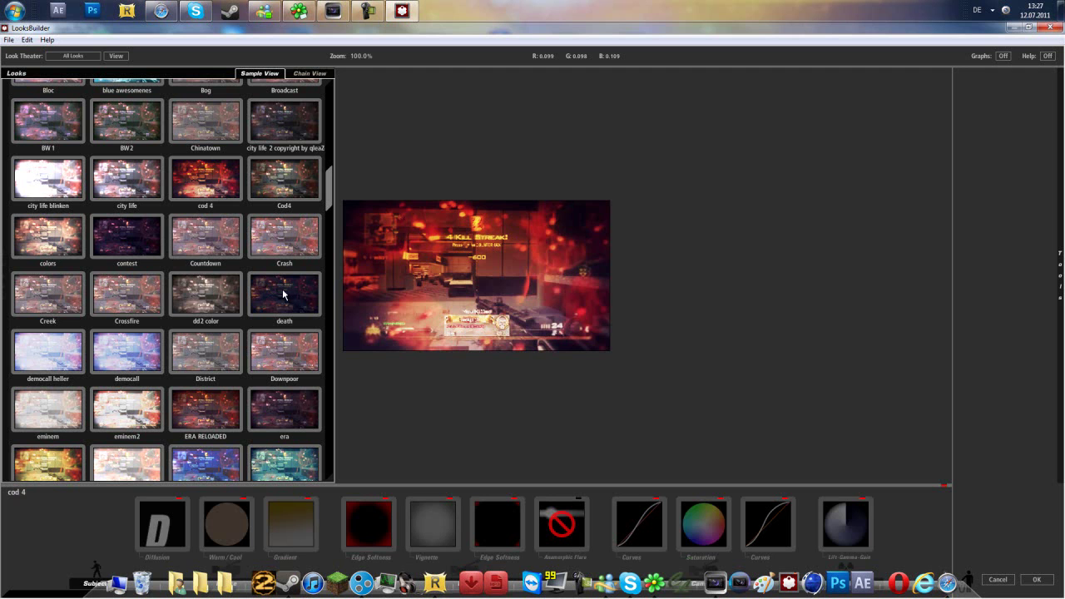
pyautogui.click(193, 421)
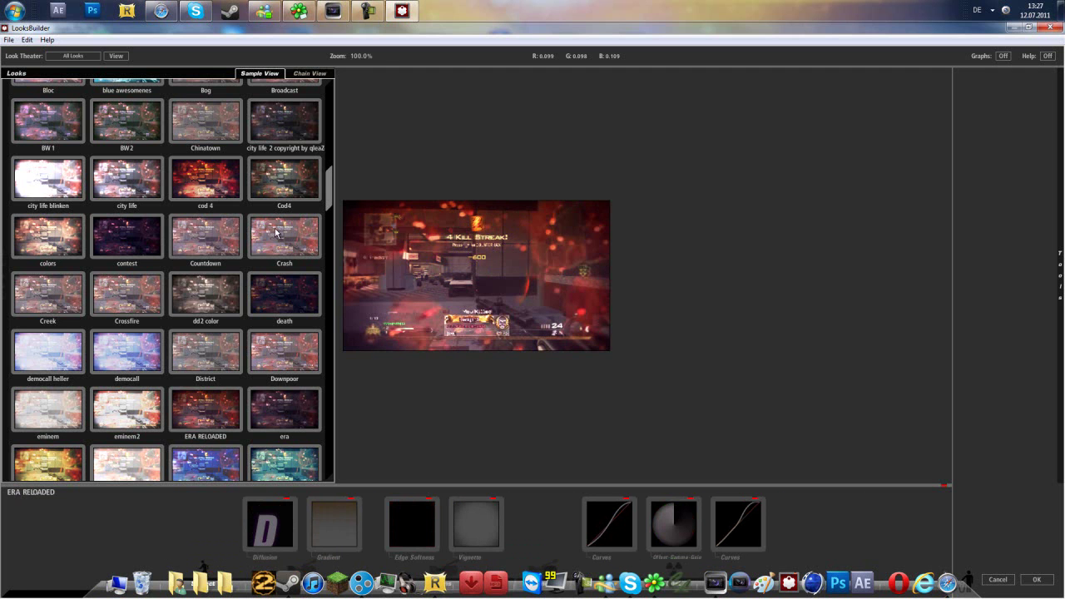
# Scroll further down the looks list and apply the miza look
pyautogui.moveTo(331, 185); pyautogui.dragTo(328, 220)
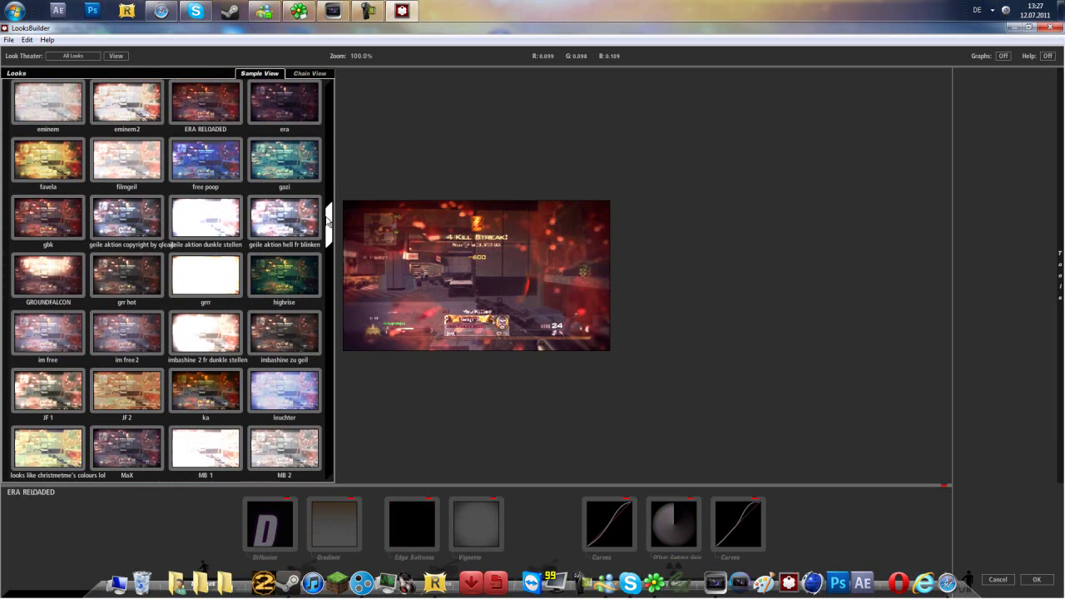
pyautogui.moveTo(328, 220)
pyautogui.mouseDown()
pyautogui.moveTo(314, 289)
pyautogui.moveTo(333, 107)
pyautogui.moveTo(328, 223)
pyautogui.mouseUp()
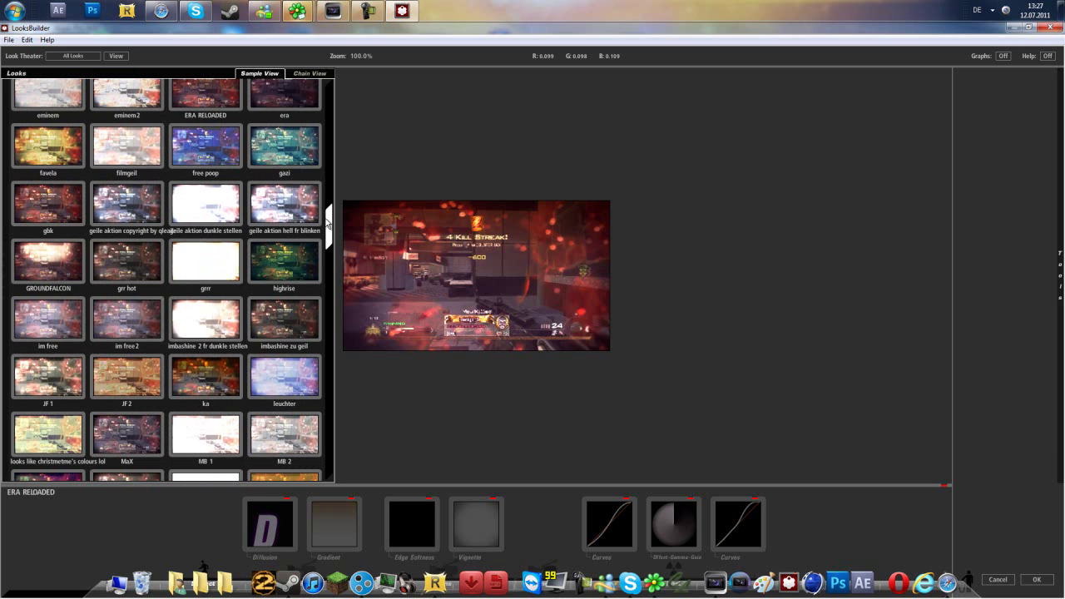
pyautogui.moveTo(328, 223)
pyautogui.mouseDown()
pyautogui.moveTo(329, 204)
pyautogui.moveTo(330, 237)
pyautogui.mouseUp()
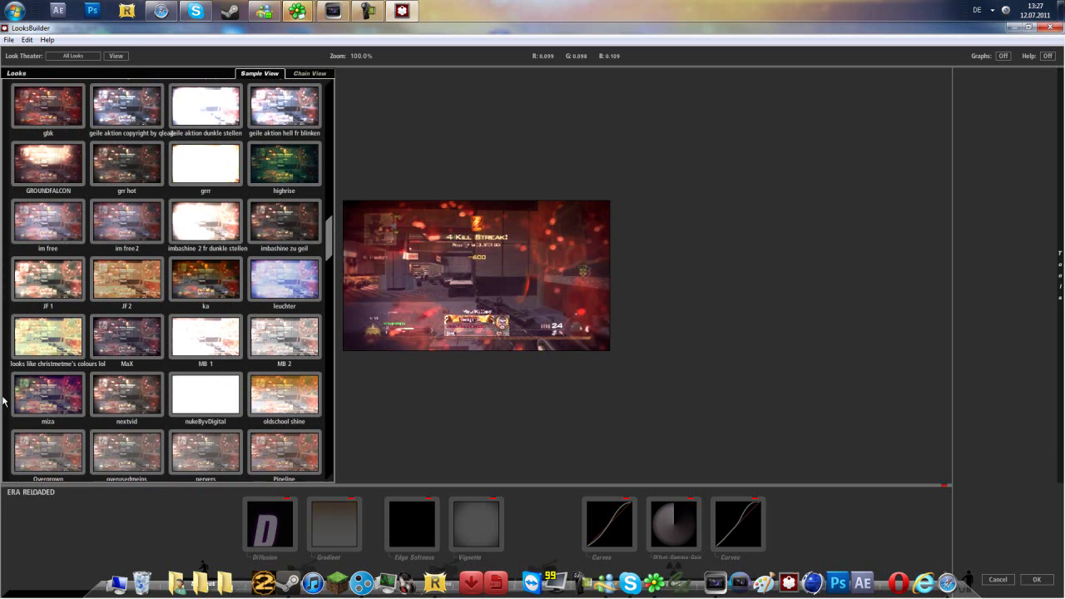
pyautogui.click(58, 396)
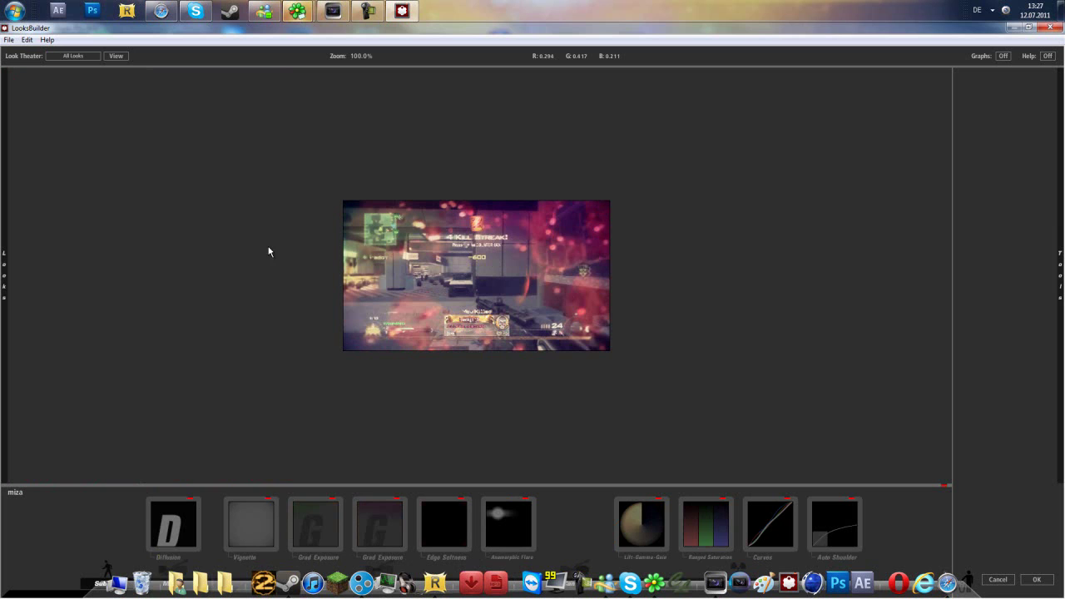
# Lower the first Grad Exposure's end point, then select the second Grad Exposure and Anamorphic Flare
pyautogui.click(316, 530)
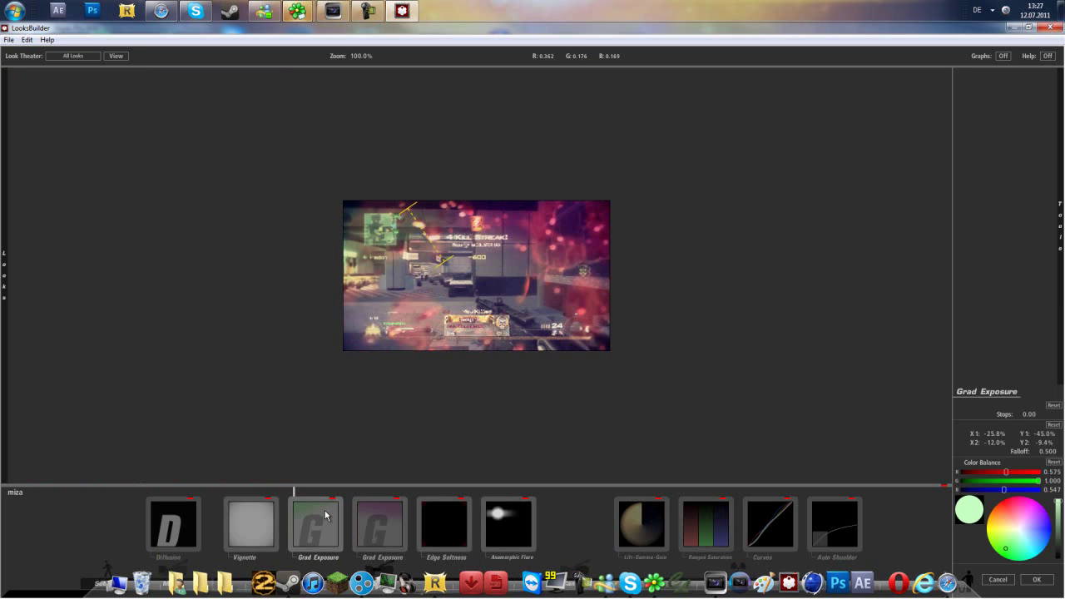
pyautogui.moveTo(443, 263); pyautogui.dragTo(447, 276)
pyautogui.click(393, 539)
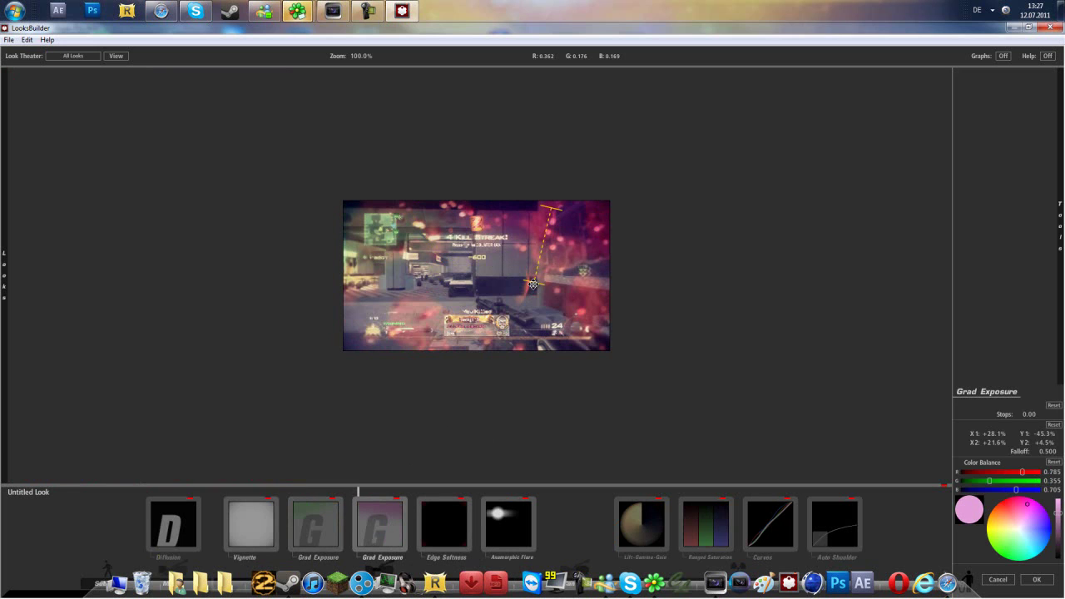
pyautogui.click(526, 502)
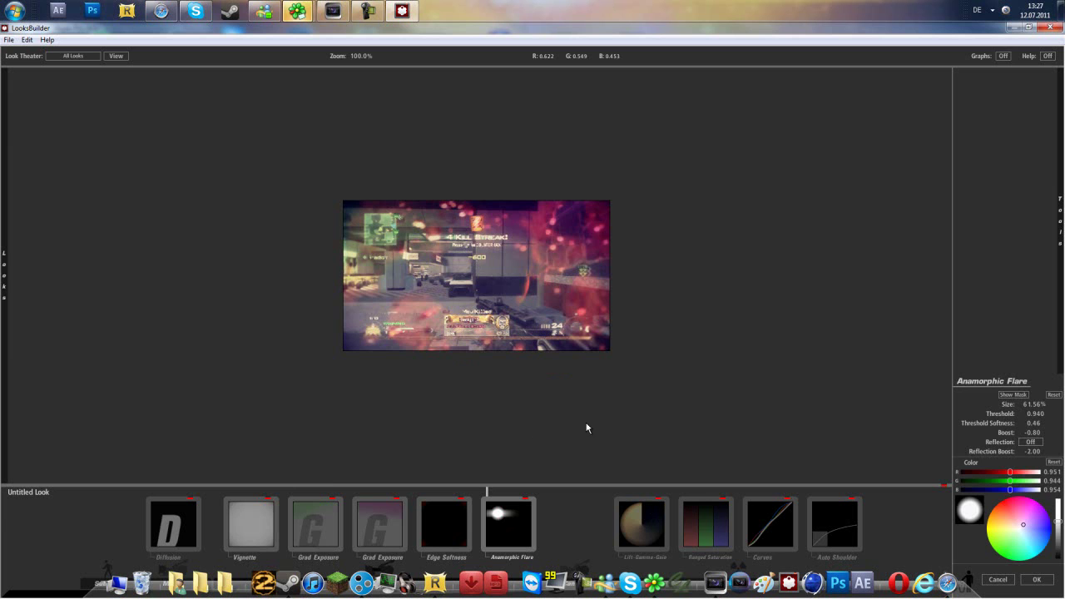
# Find the red-tinted era preset in the Looks drawer and apply it to the frame
pyautogui.moveTo(5, 274)
pyautogui.scroll(-1, 194, 287)
pyautogui.scroll(-1, 200, 289)
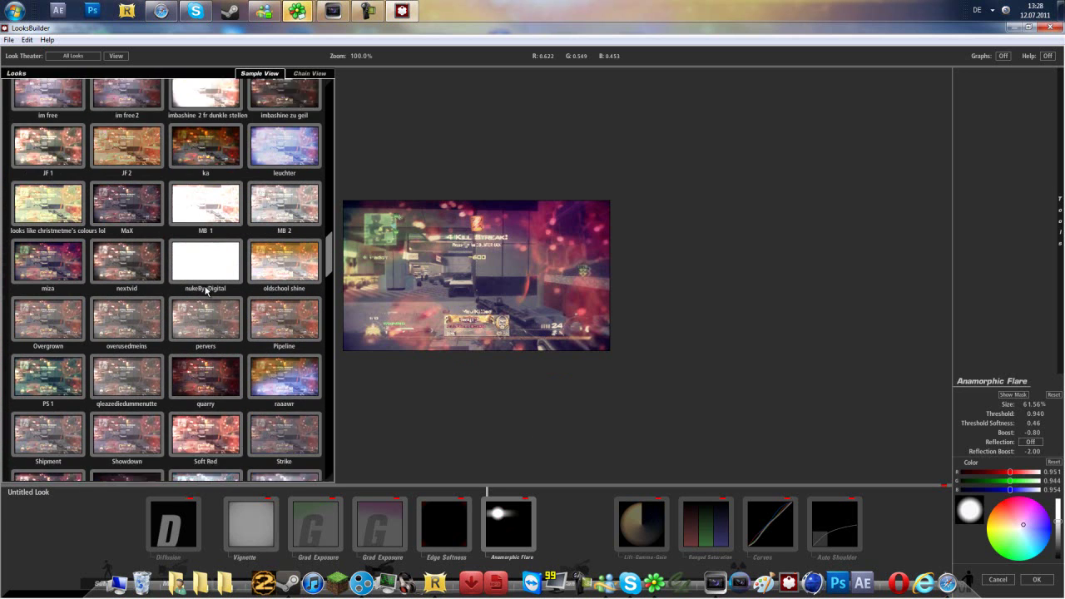
pyautogui.scroll(-1, 203, 300)
pyautogui.scroll(-1, 196, 334)
pyautogui.scroll(-1, 196, 337)
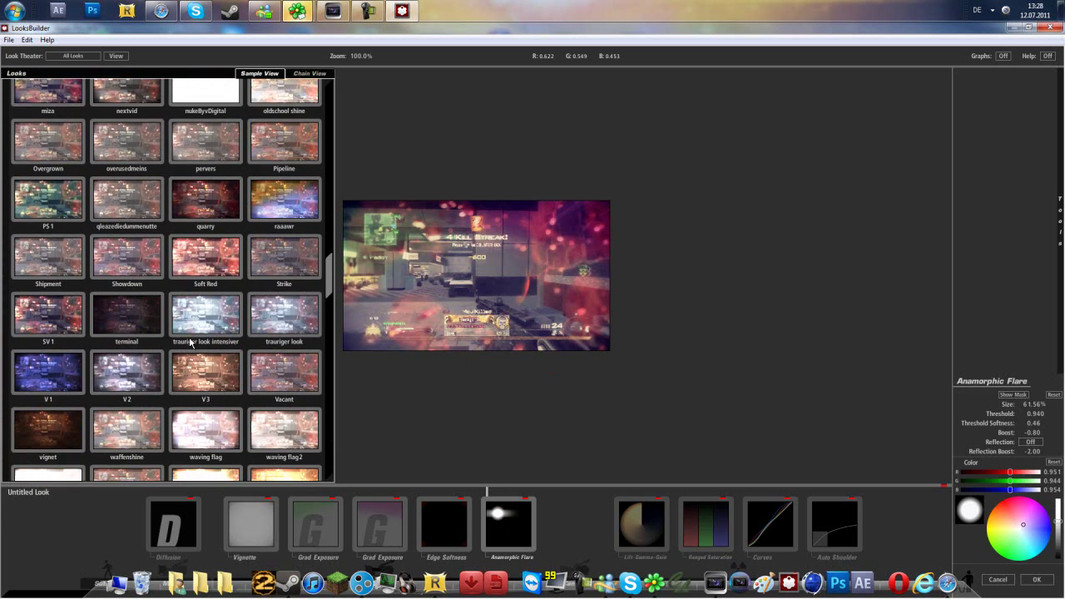
pyautogui.scroll(-1, 194, 332)
pyautogui.scroll(3, 186, 303)
pyautogui.scroll(2, 185, 303)
pyautogui.scroll(2, 187, 296)
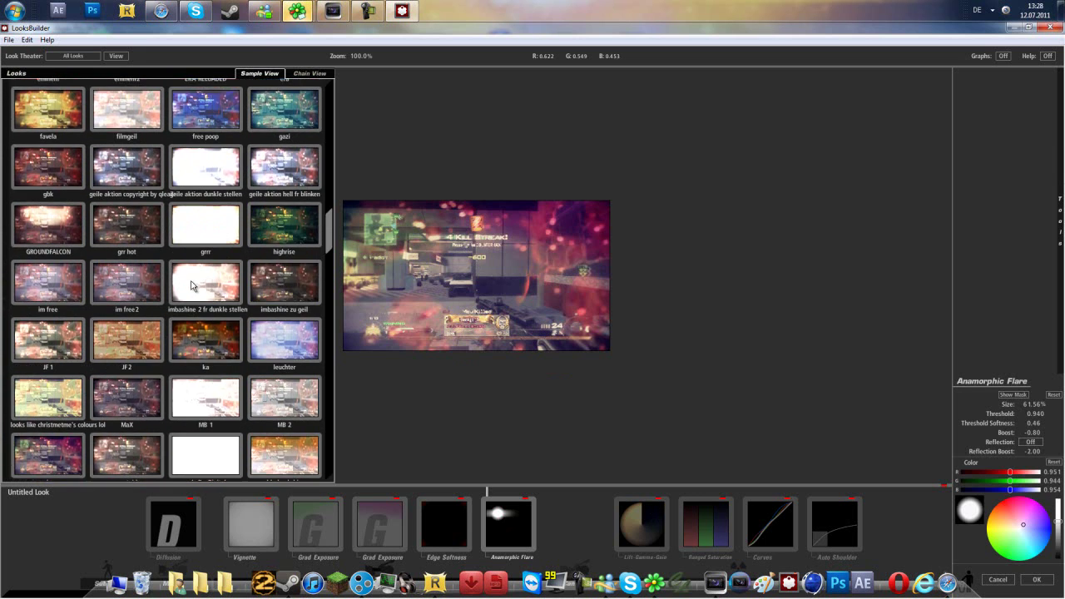
pyautogui.scroll(1, 192, 287)
pyautogui.scroll(1, 190, 289)
pyautogui.scroll(1, 190, 290)
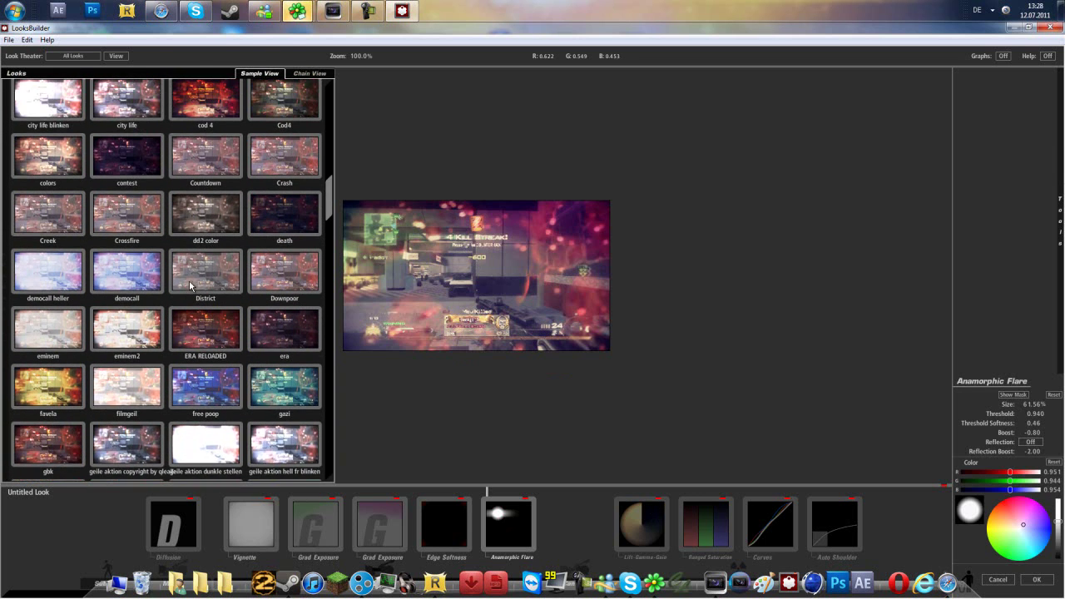
pyautogui.scroll(2, 190, 290)
pyautogui.scroll(1, 190, 292)
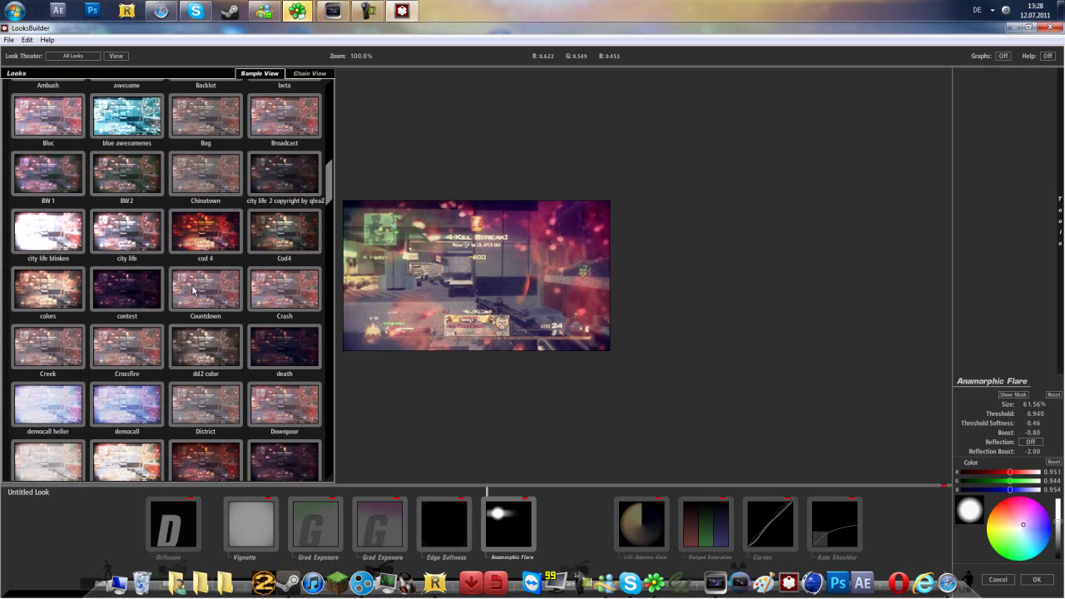
pyautogui.scroll(-1, 167, 319)
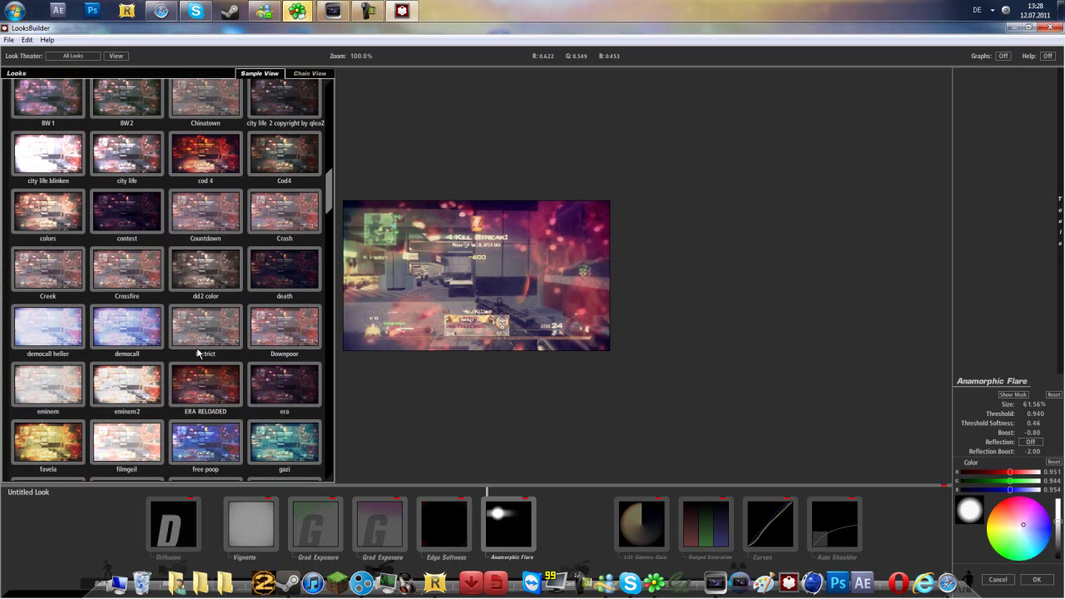
pyautogui.click(287, 387)
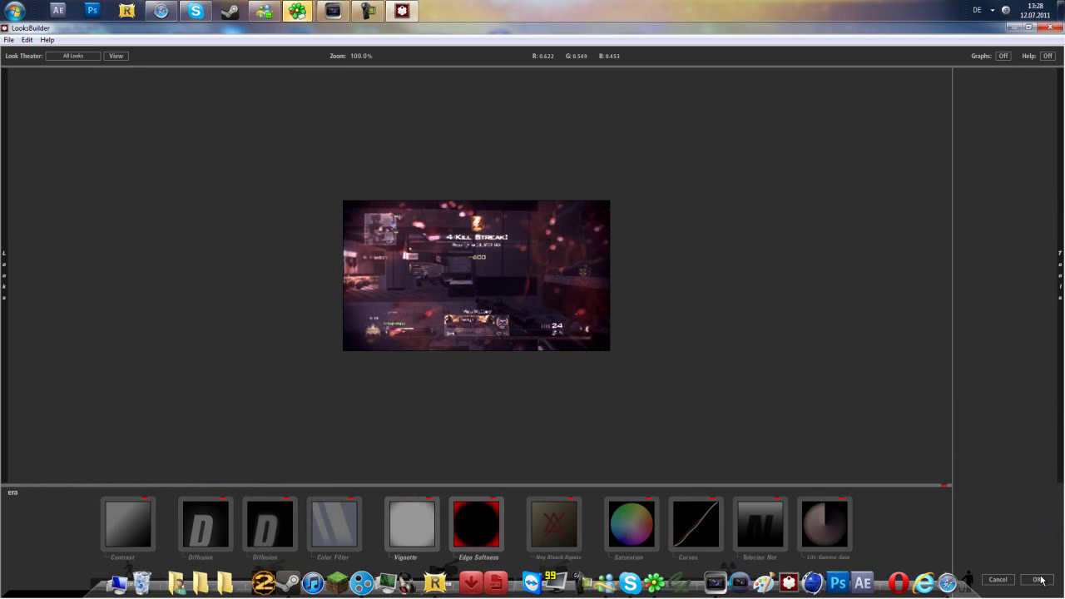
# Accept the era look, close the effects window and put the playhead at 00:00:19;18
pyautogui.click(1038, 579)
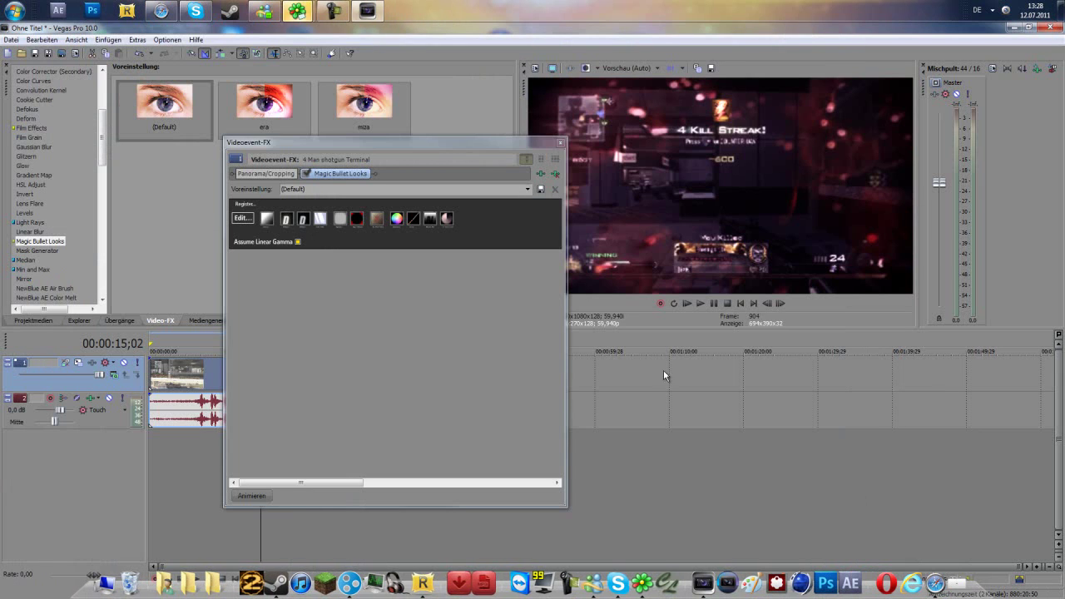
pyautogui.click(560, 142)
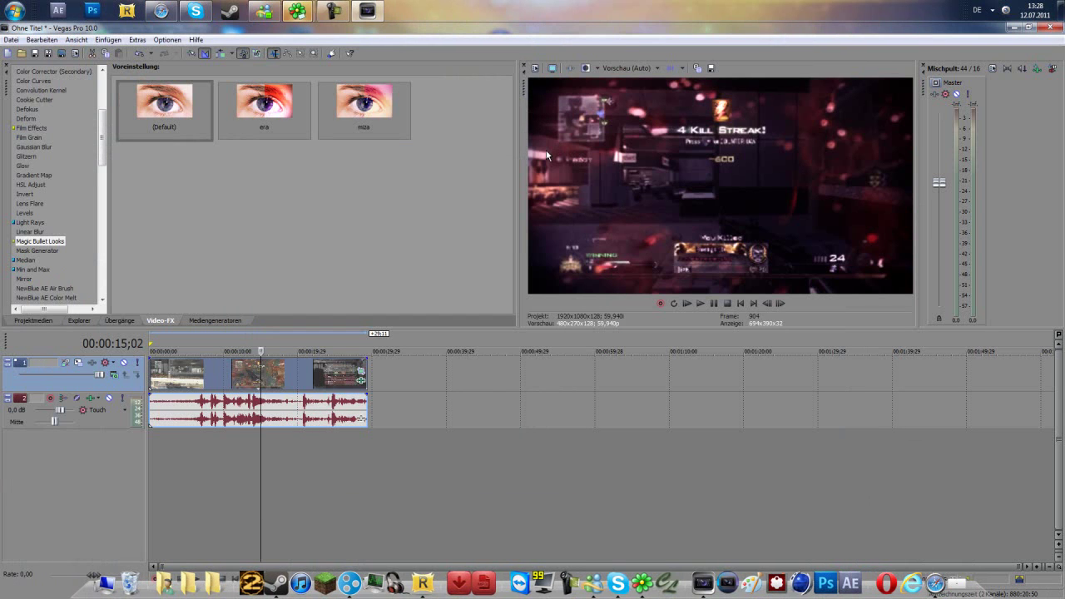
pyautogui.click(295, 336)
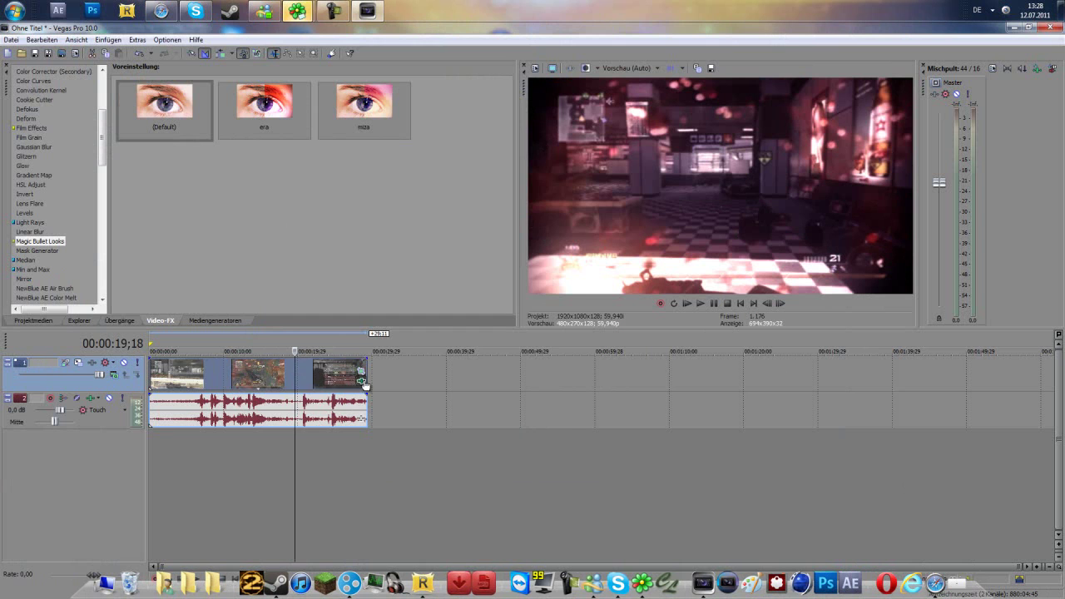
# Drop the era Video FX preset onto the gameplay event and close the effects window
pyautogui.click(363, 381)
pyautogui.click(559, 148)
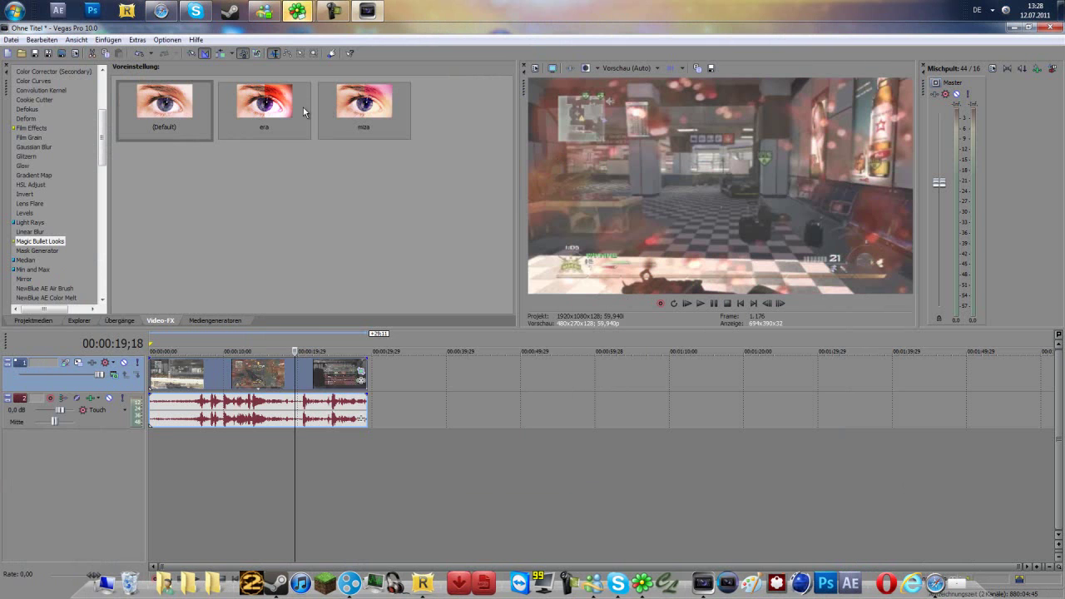
pyautogui.moveTo(303, 111); pyautogui.dragTo(285, 384)
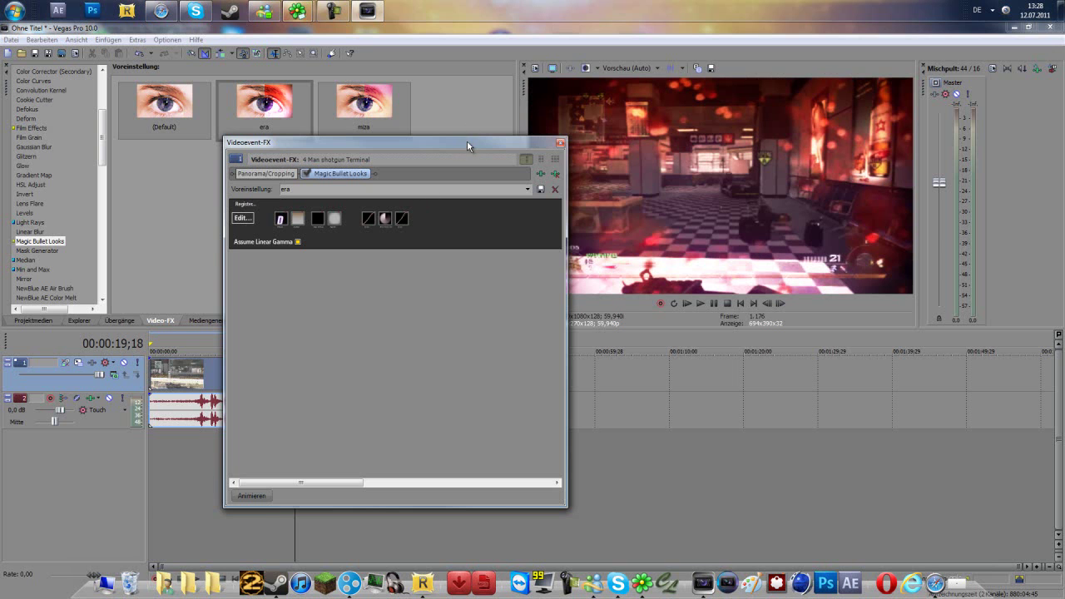
pyautogui.moveTo(467, 140)
pyautogui.mouseDown()
pyautogui.moveTo(325, 163)
pyautogui.moveTo(353, 152)
pyautogui.mouseUp()
pyautogui.click(444, 155)
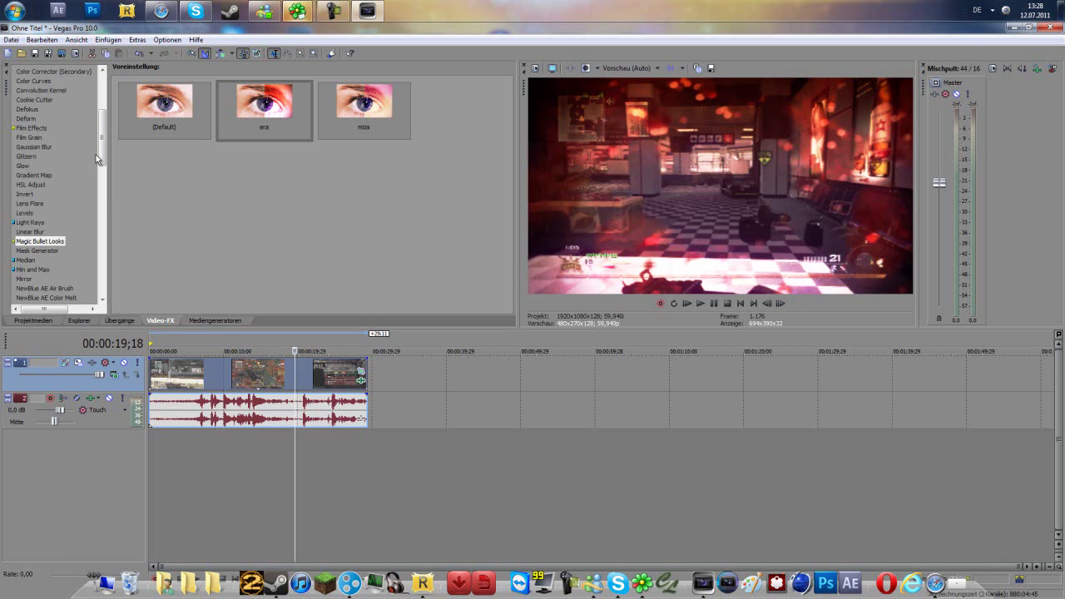
pyautogui.moveTo(102, 144)
pyautogui.mouseDown()
pyautogui.moveTo(112, 245)
pyautogui.moveTo(116, 86)
pyautogui.mouseUp()
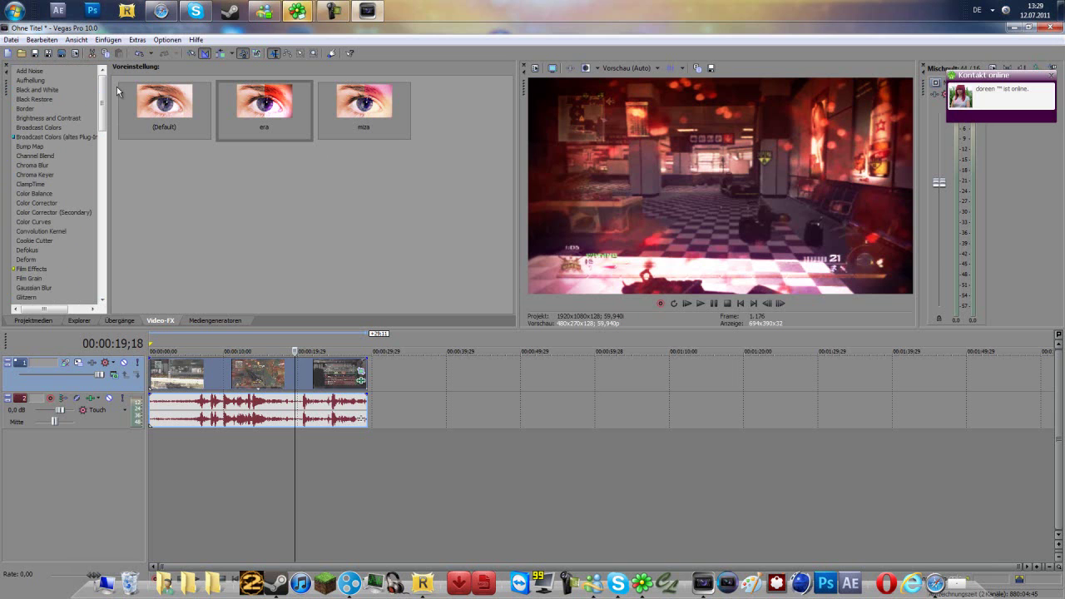
pyautogui.moveTo(102, 100); pyautogui.dragTo(107, 275)
pyautogui.scroll(10, 84, 166)
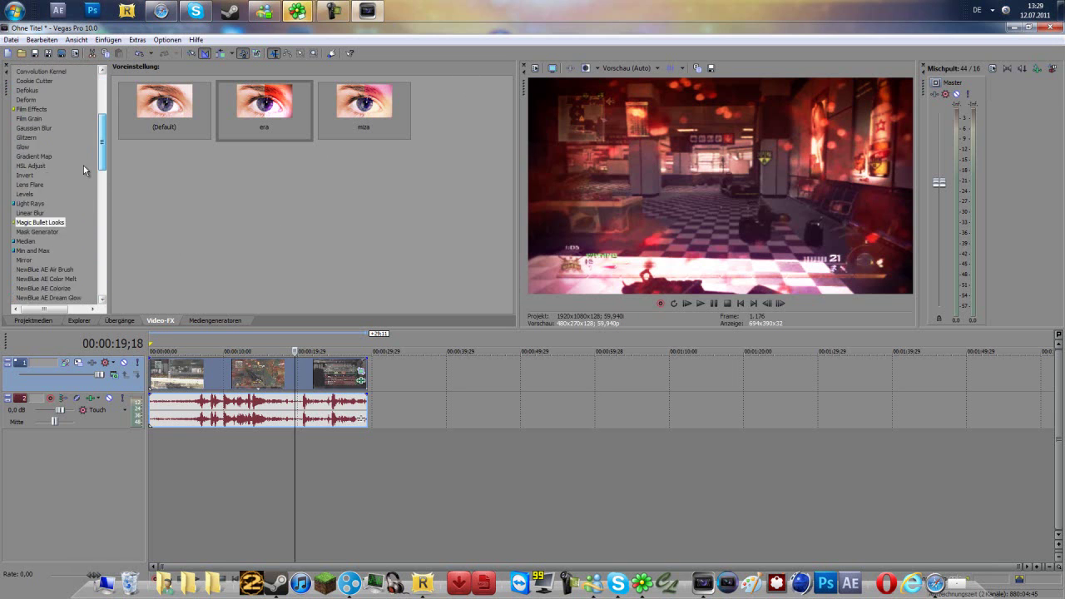